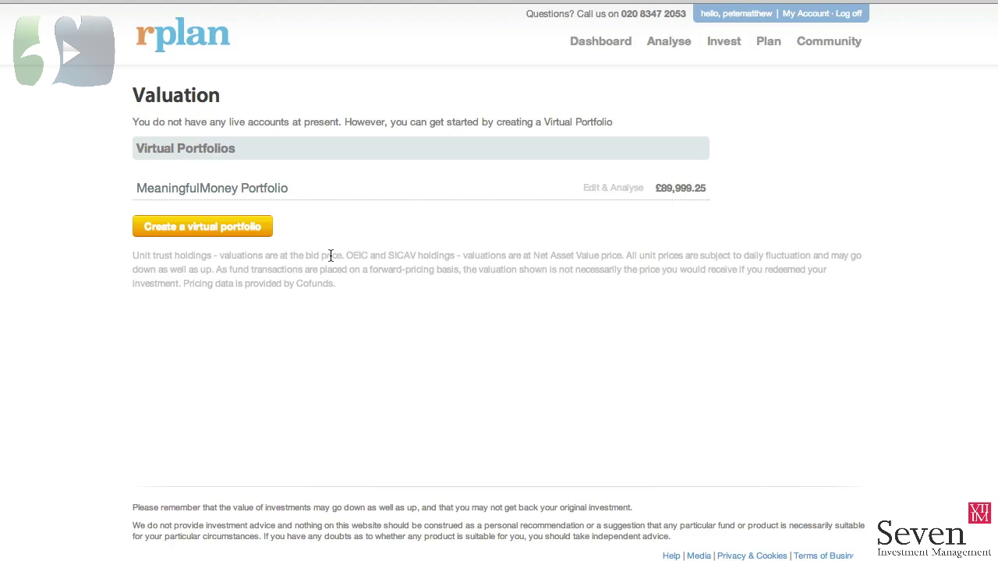
Step: Open the MeaningfulMoney Portfolio and search for an S&P 500 fund to add
click(231, 194)
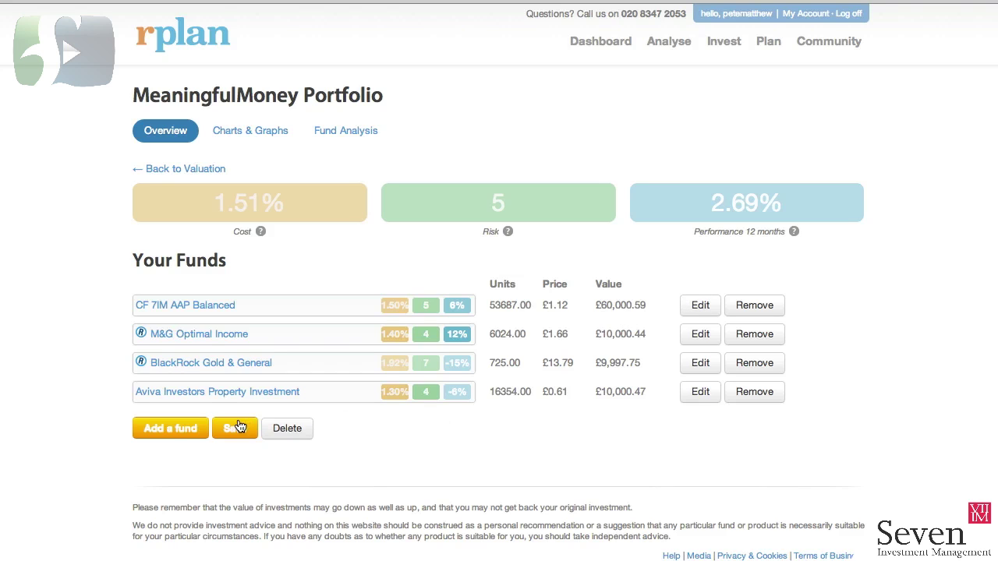
click(187, 431)
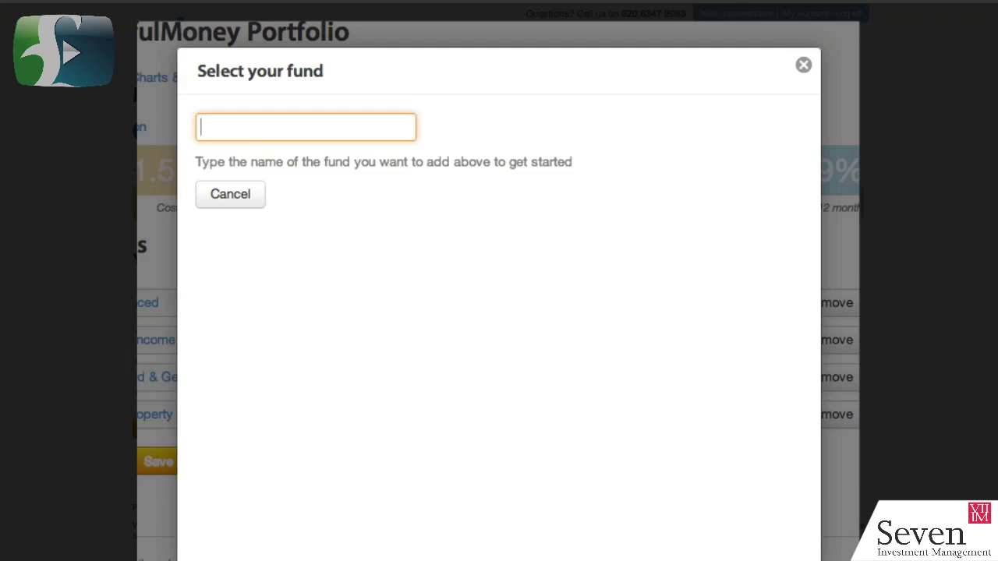
text(S&P 500)
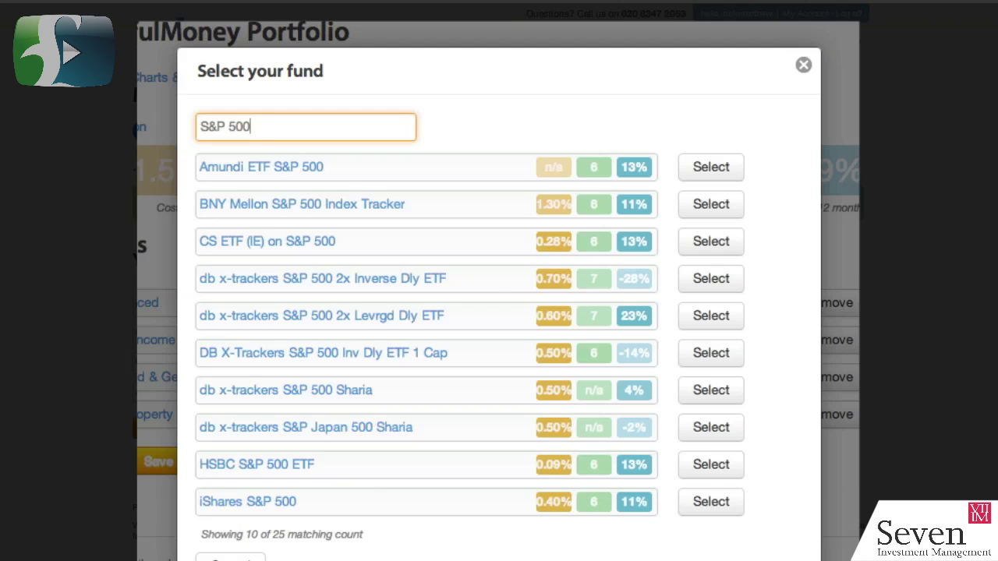
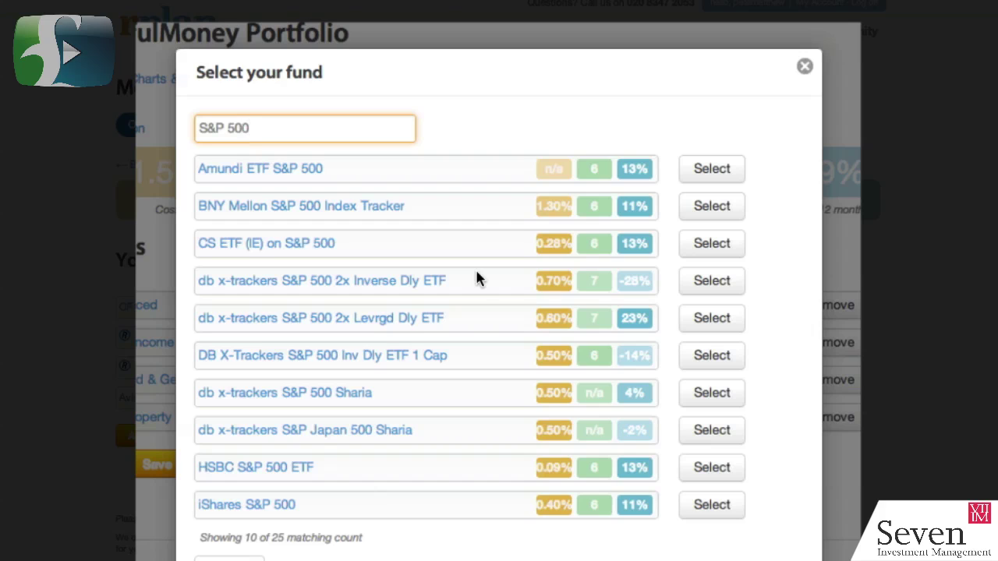
Step: Change the fund search term to american
triple_click(201, 128)
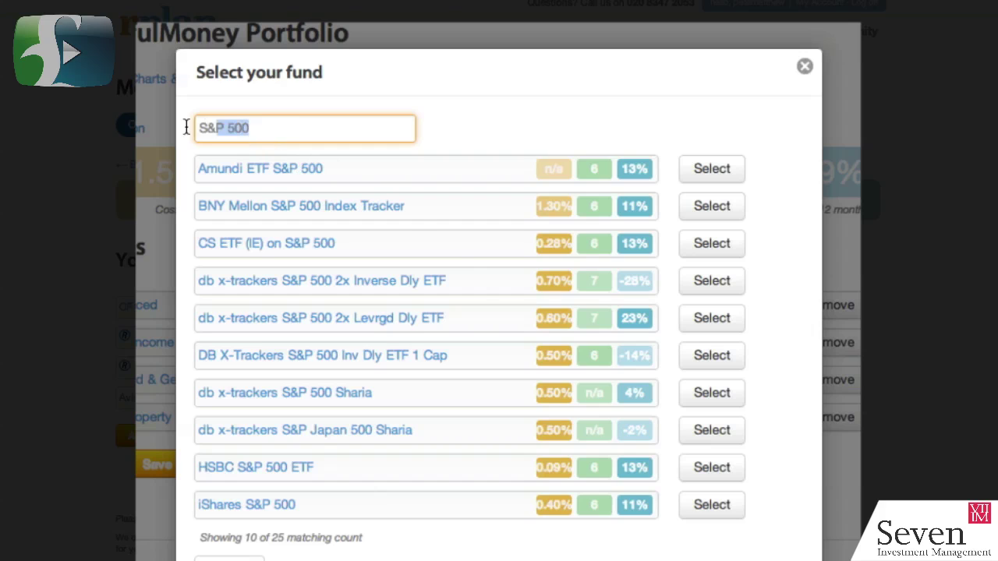
text(american)
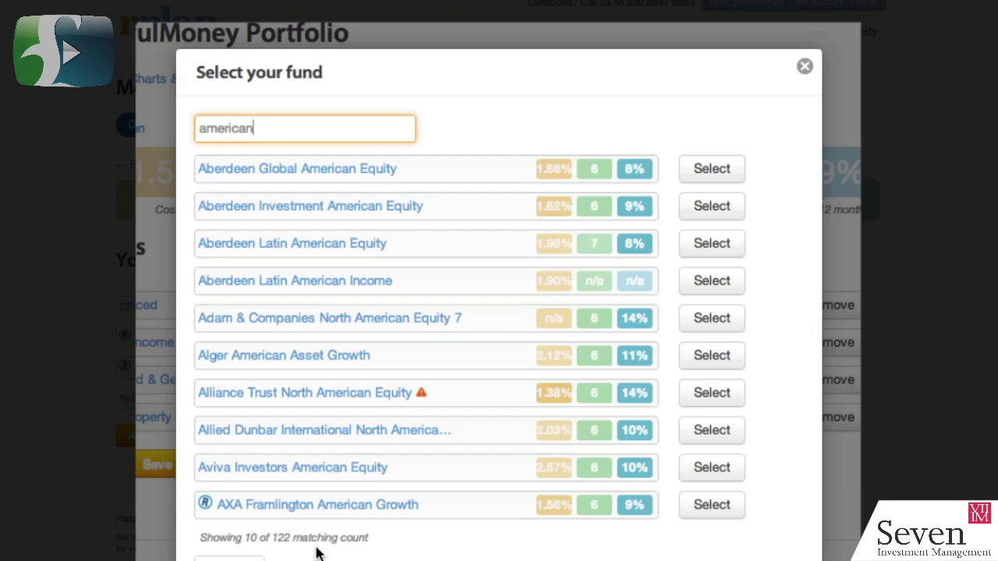
Step: Read the performance fee explanation for Alliance Trust North American Equity and the rated-fund note for AXA Framlington American Growth
mouse_move(422, 397)
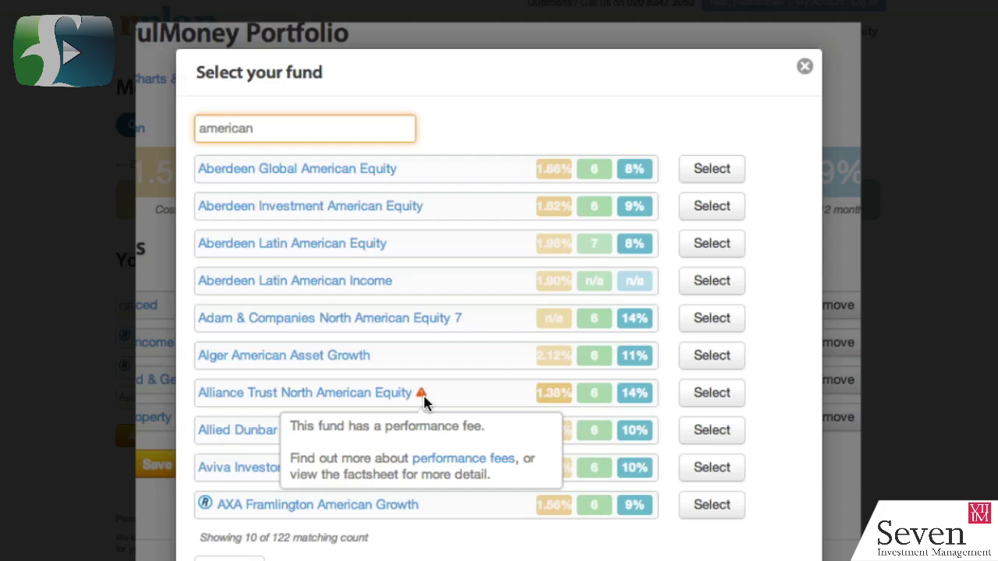
click(453, 461)
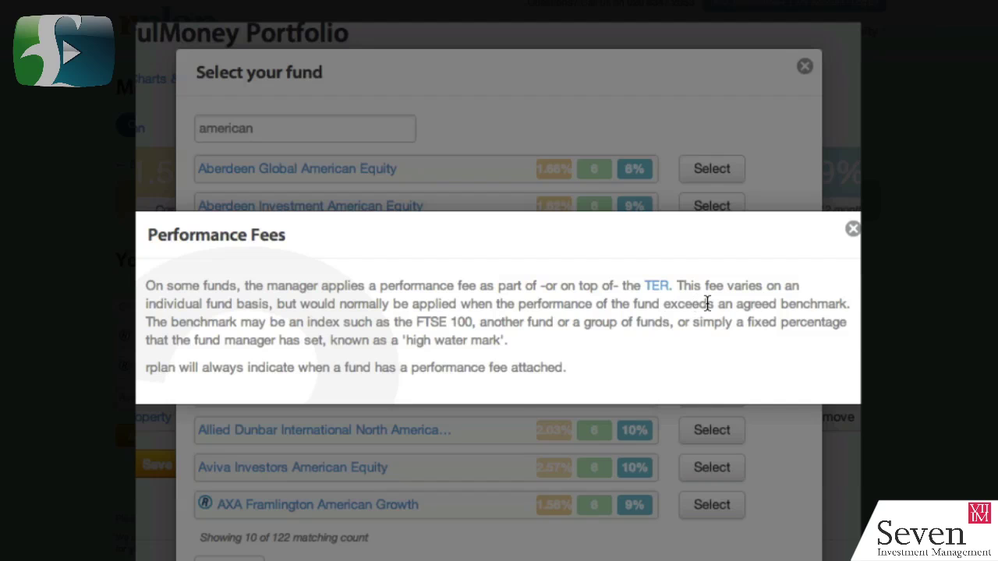
click(852, 232)
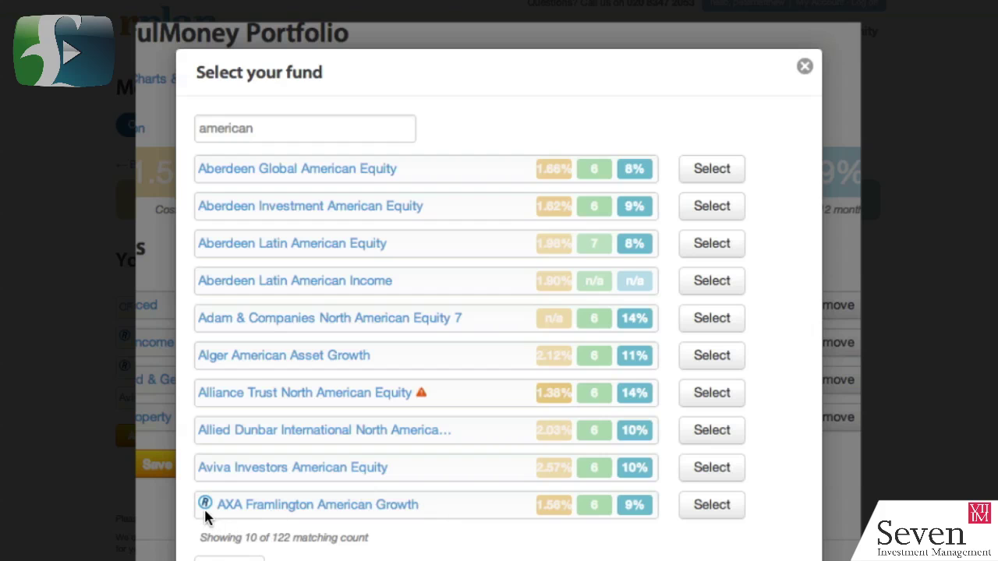
mouse_move(204, 508)
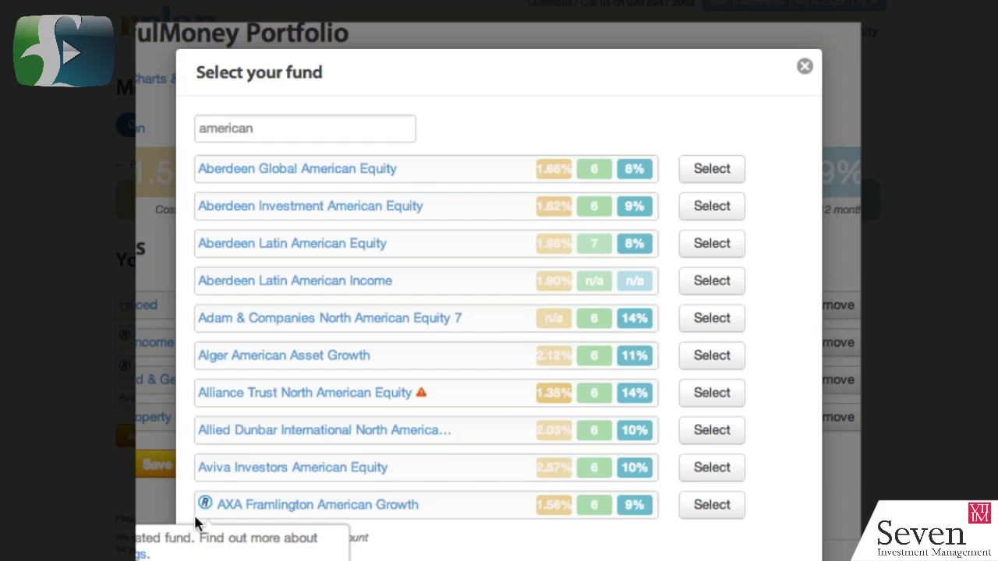
click(140, 552)
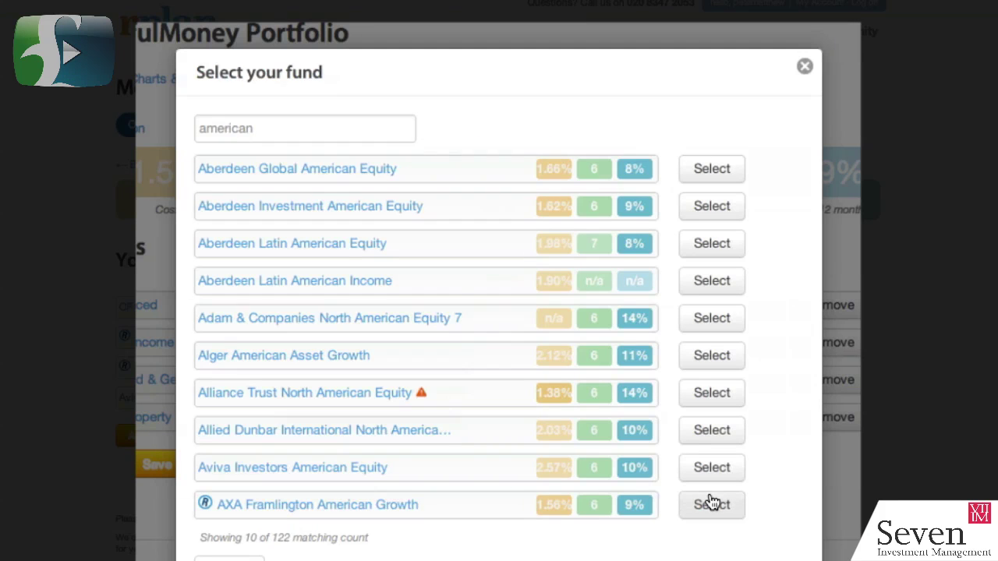
Step: Add AXA Framlington American Growth to the portfolio with a holding of 3820 units
click(712, 503)
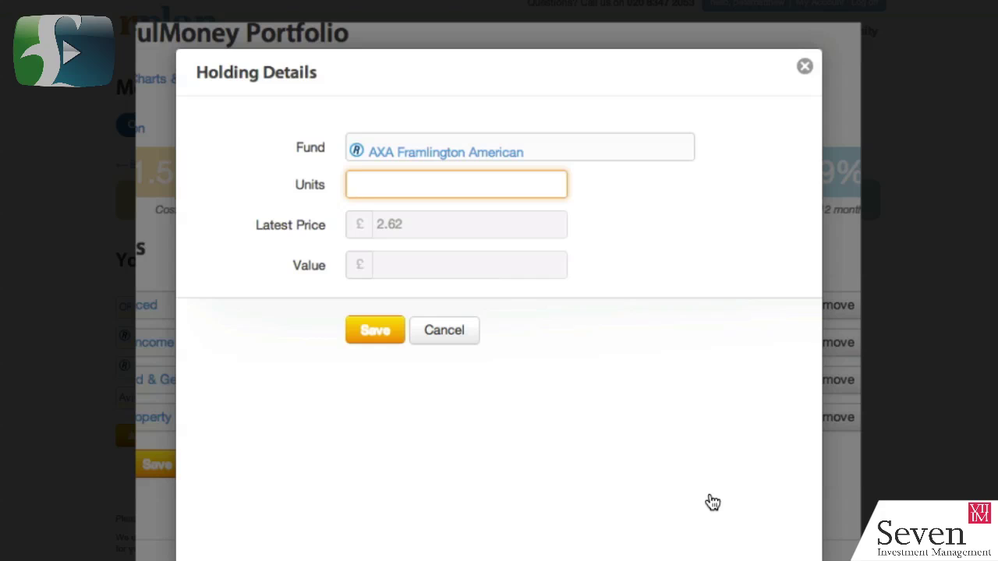
text(3820)
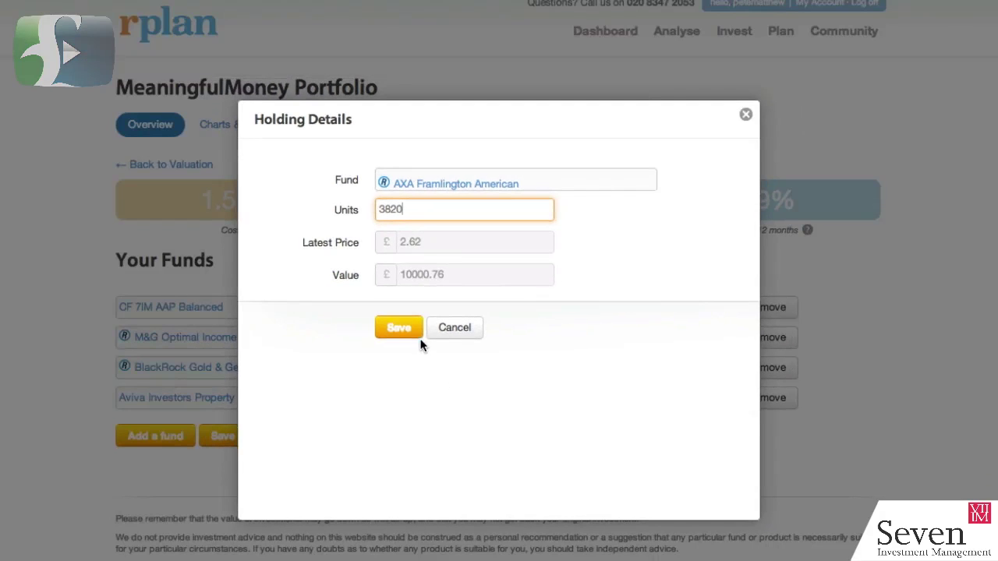
click(418, 336)
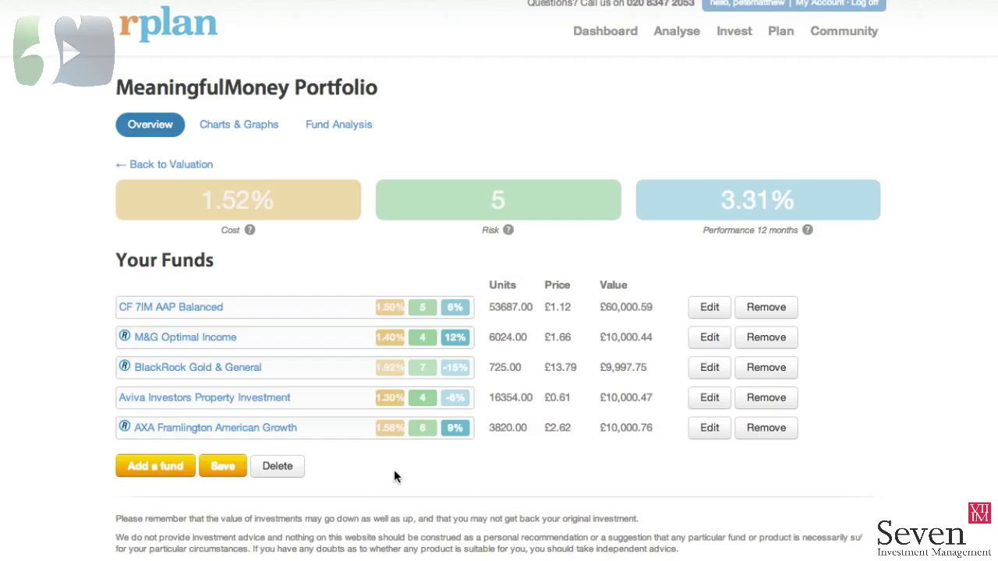
Step: Open the AXA Framlington American Growth factsheet and examine its asset type, regional and sector breakdown charts
click(197, 431)
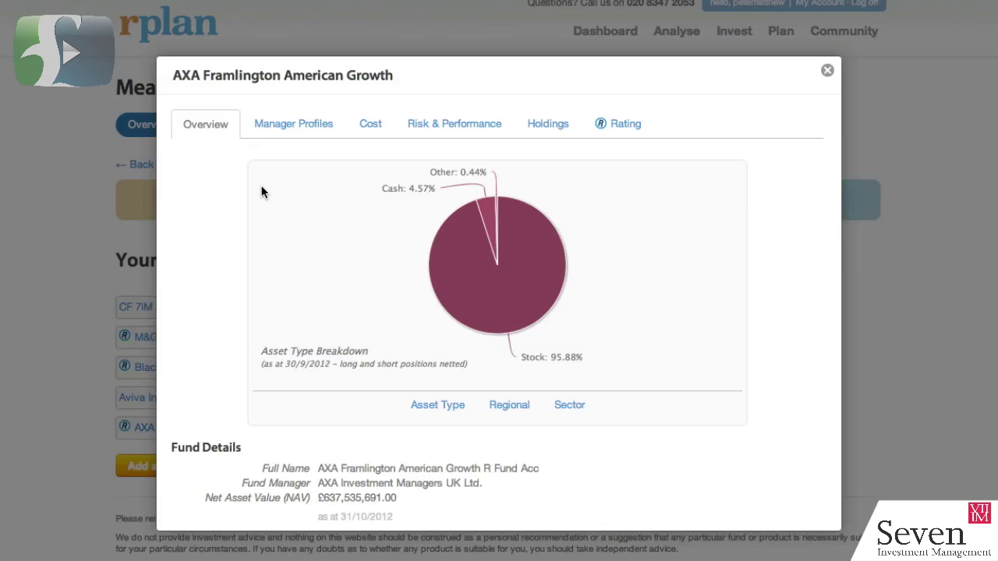
mouse_move(525, 333)
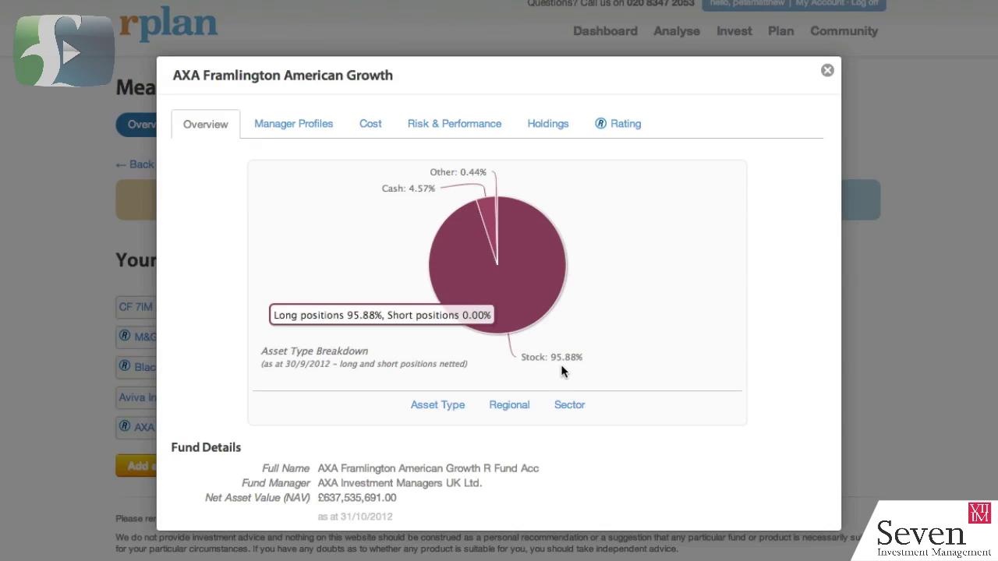
mouse_move(484, 206)
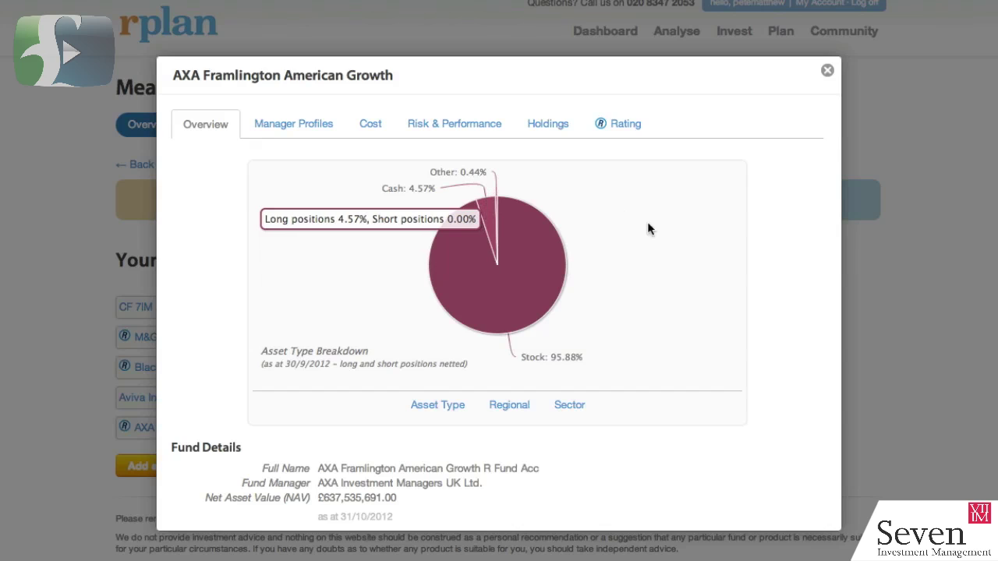
mouse_move(543, 291)
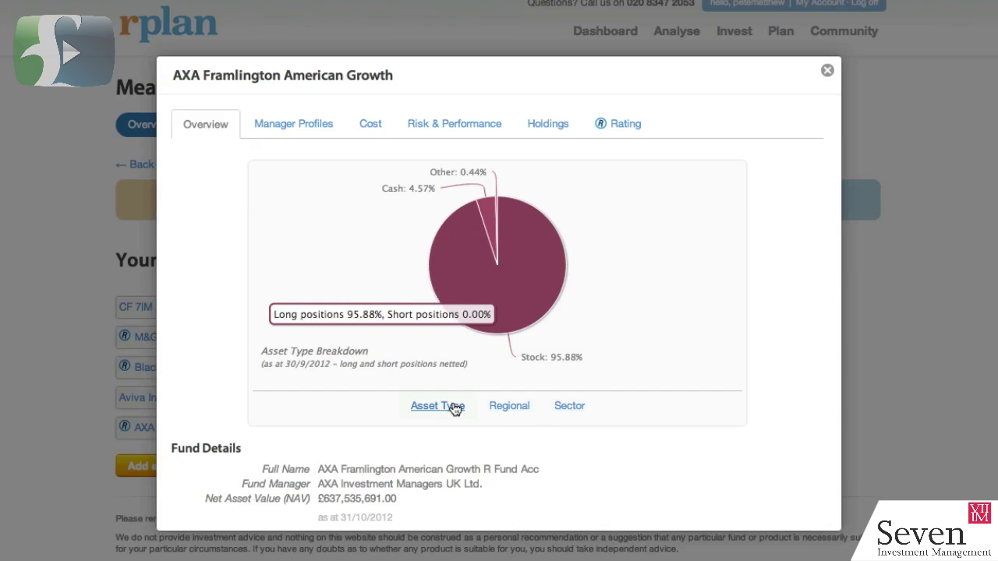
click(506, 406)
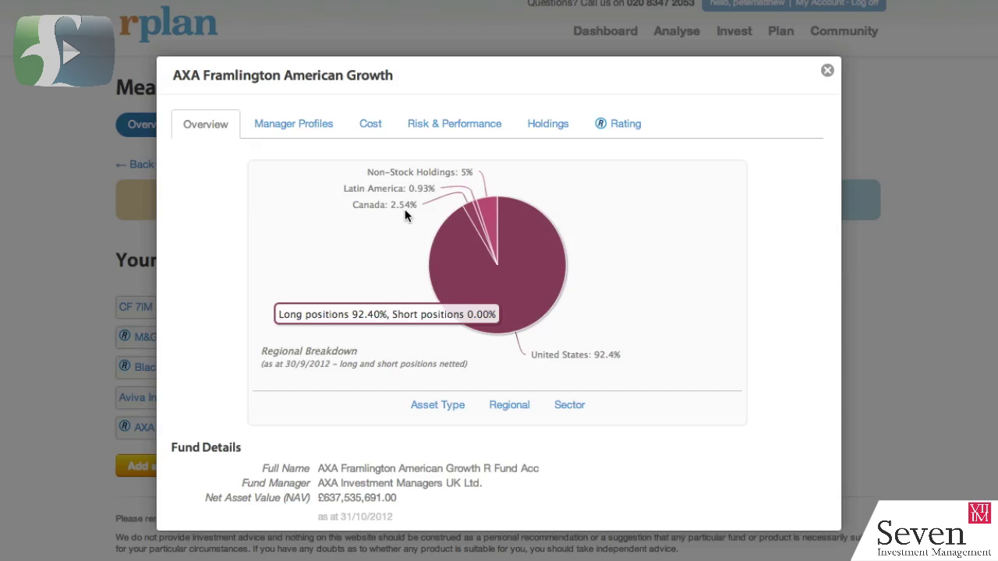
click(568, 407)
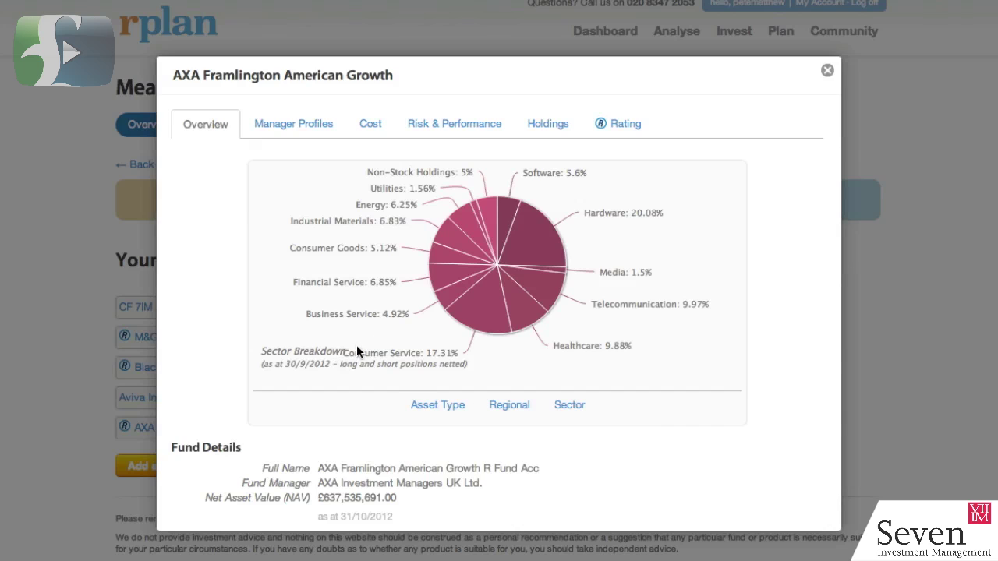
click(526, 406)
mouse_move(473, 237)
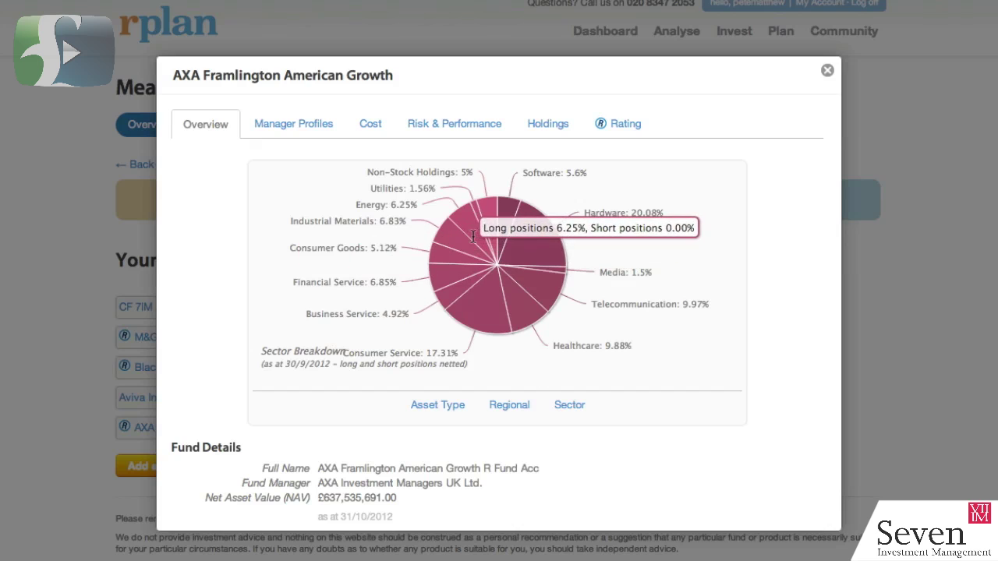
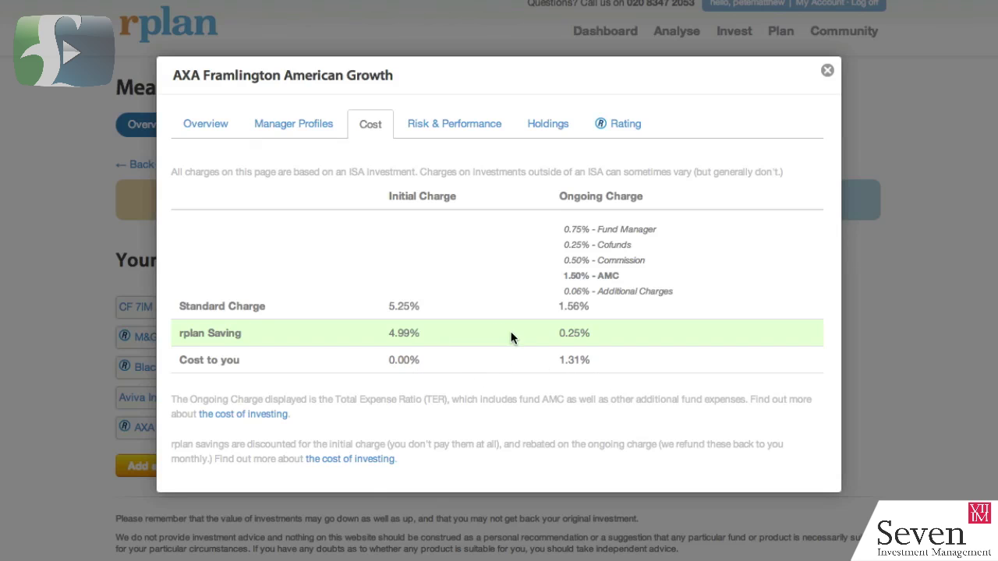
Step: Examine the fund's risk and performance chart and the available performance measures, time periods and benchmarks, keeping the current selections
click(481, 134)
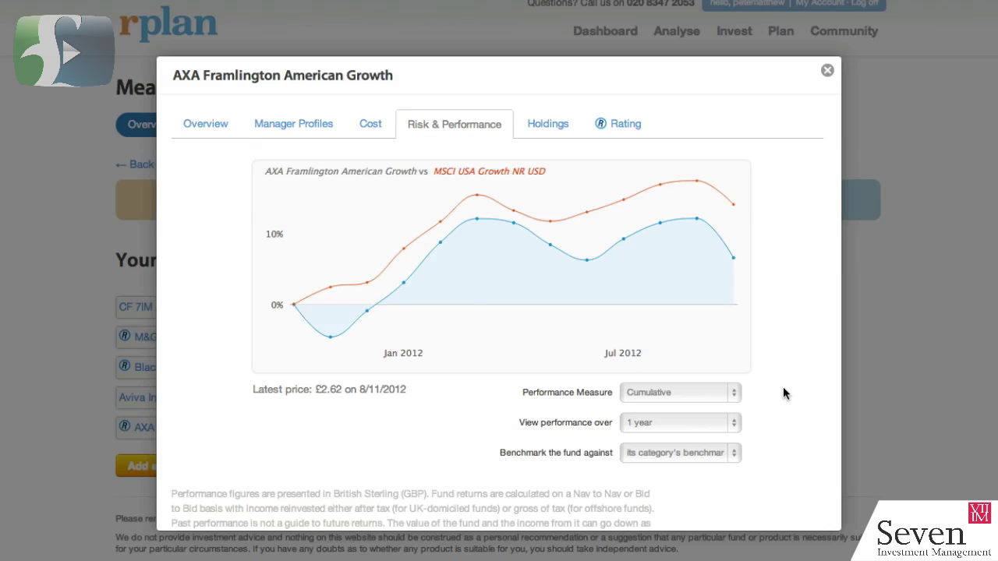
click(737, 393)
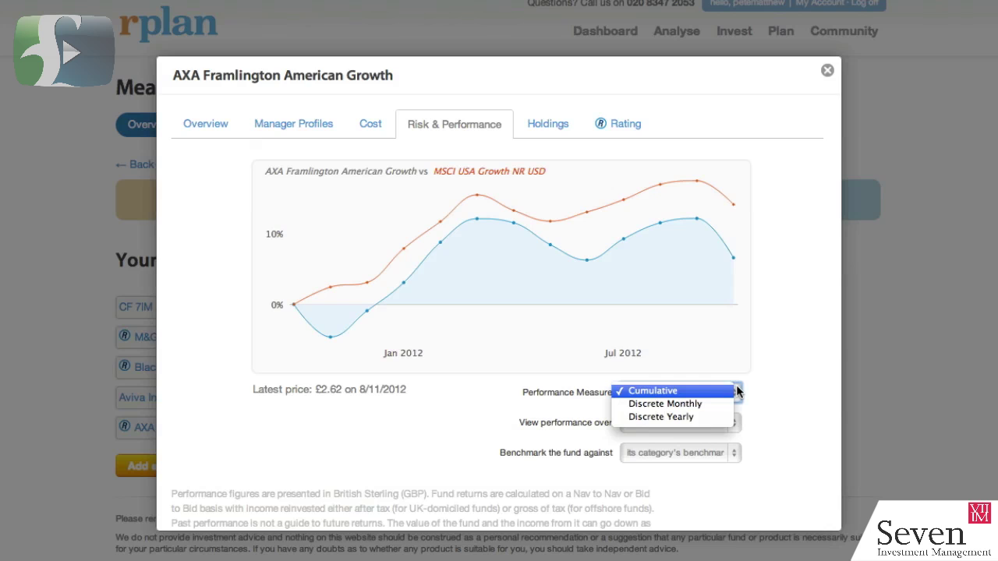
click(782, 402)
click(736, 422)
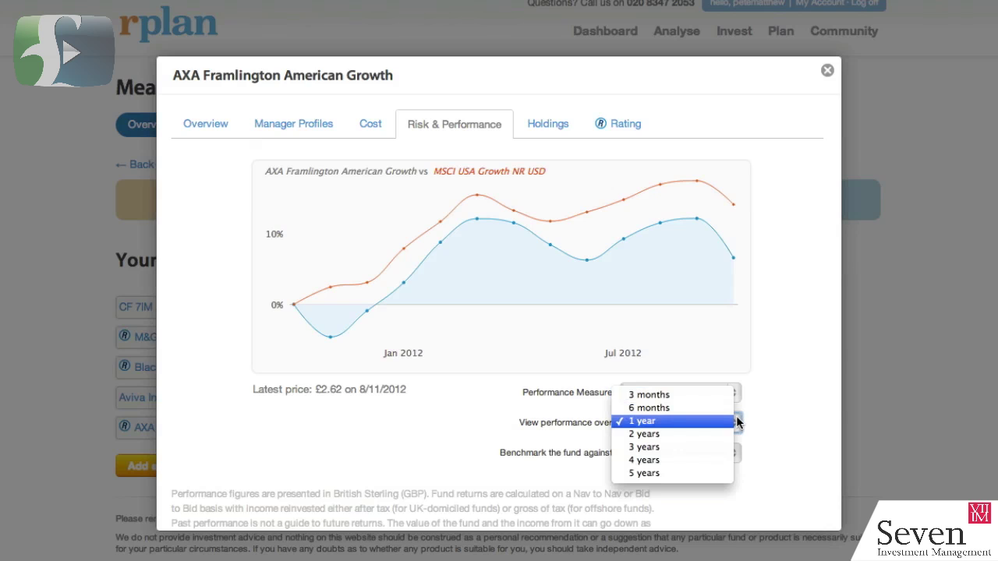
click(762, 408)
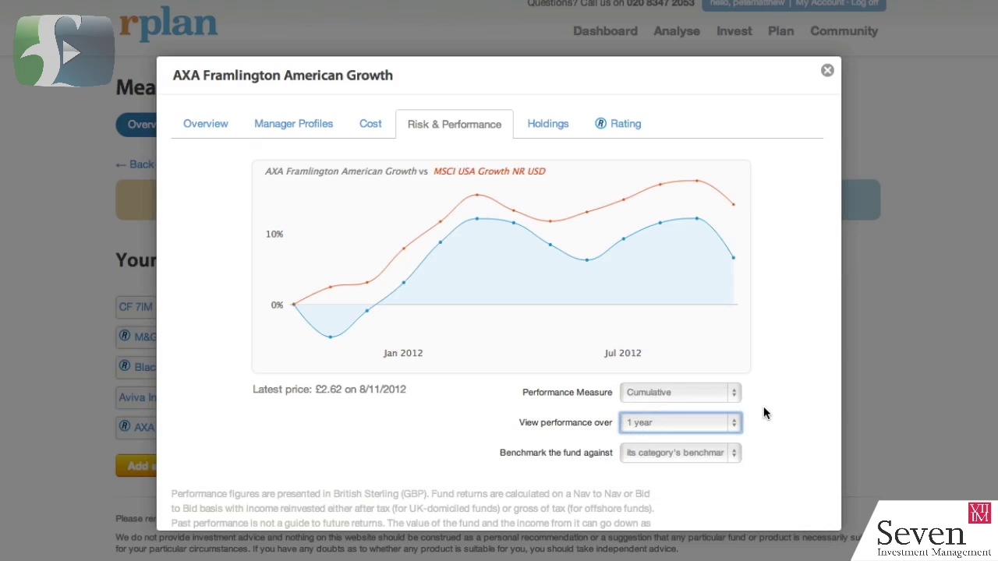
click(733, 450)
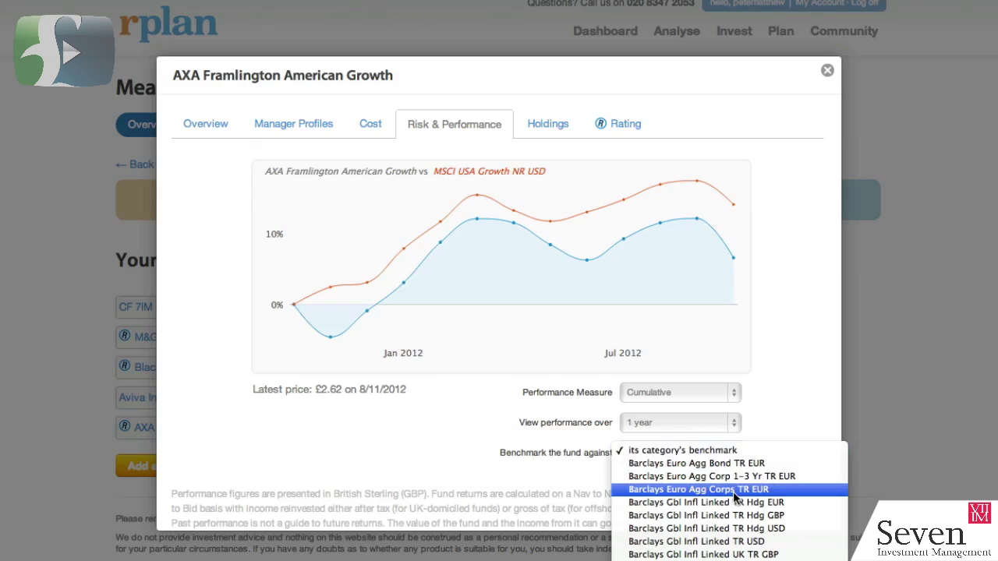
scroll(733, 491, down, 10)
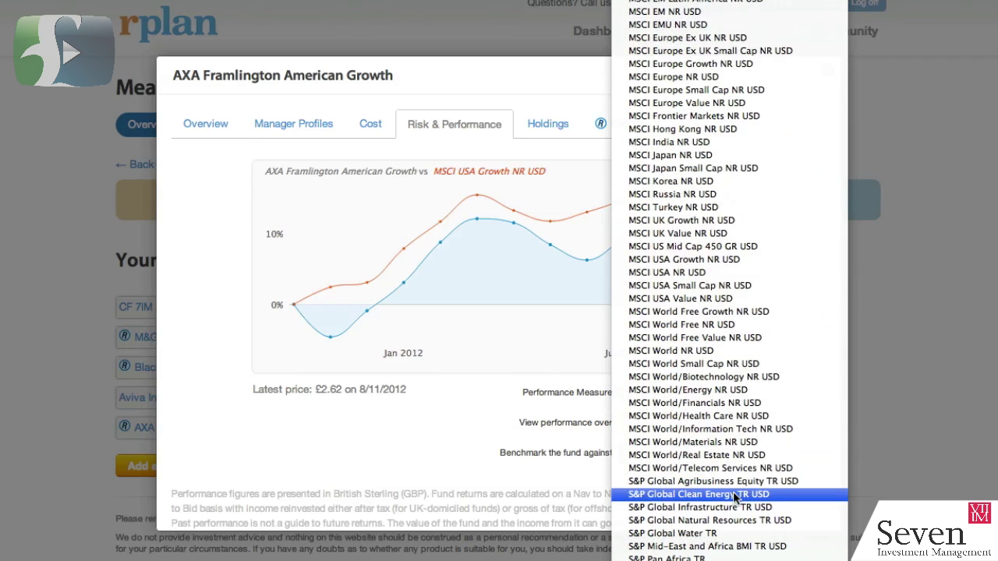
click(555, 476)
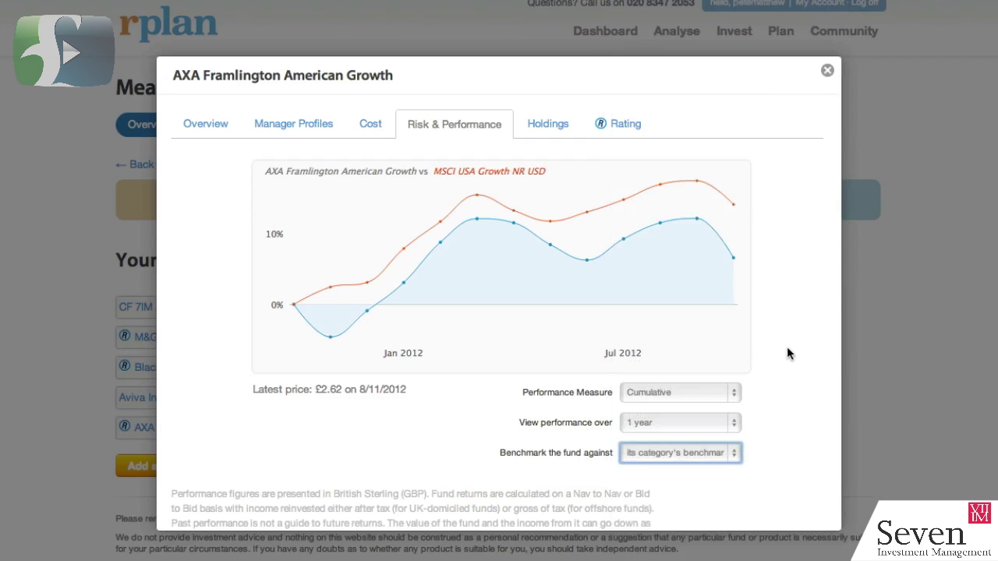
Step: Review the fund's top 10 holdings and its Rayner Spencer Mills rating, and close the factsheet
click(564, 131)
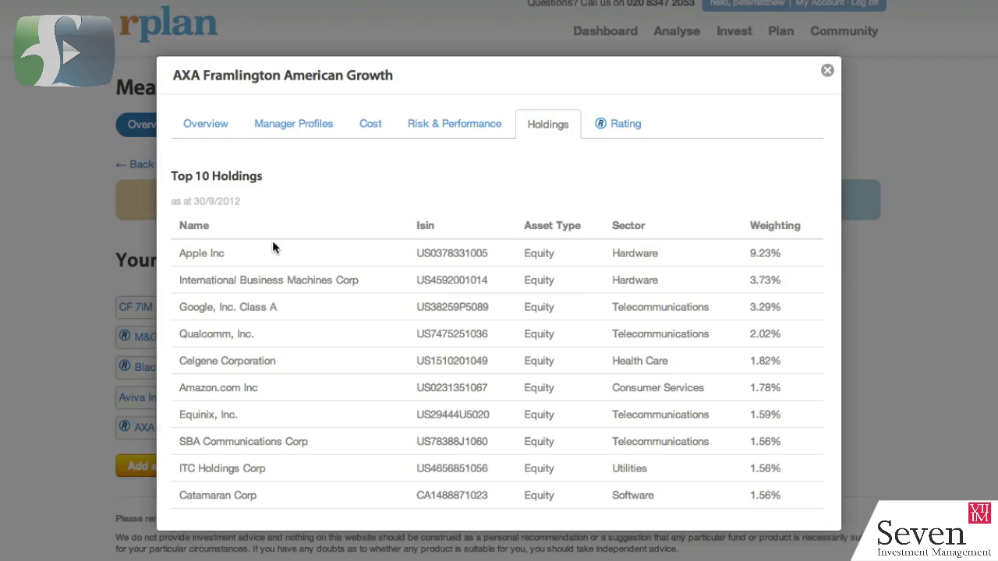
click(626, 127)
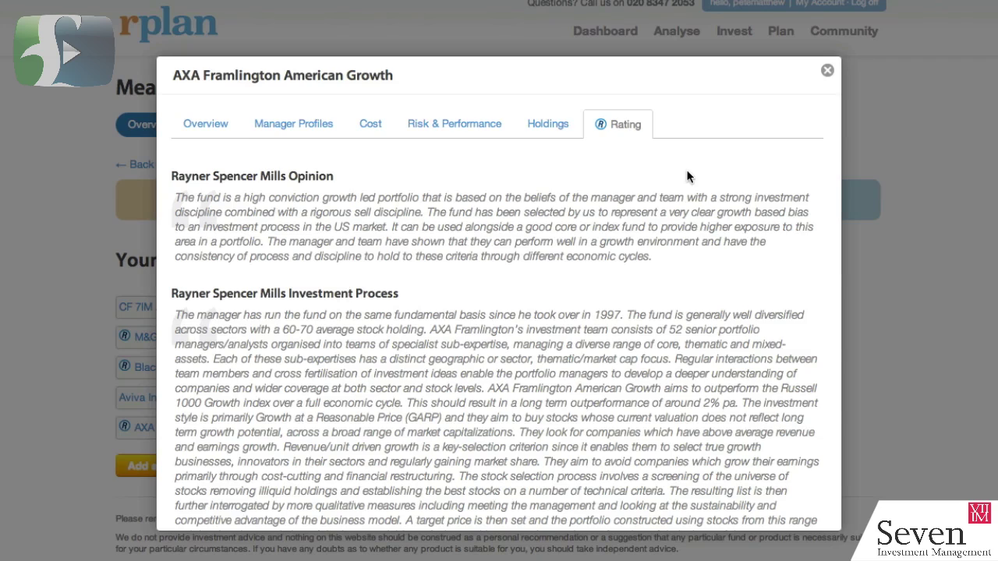
scroll(686, 176, down, 3)
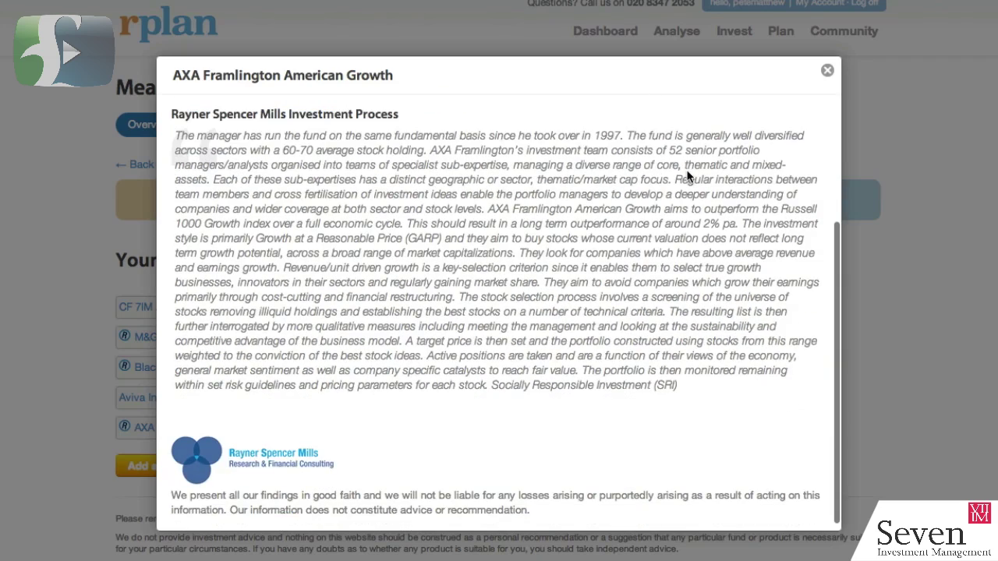
scroll(686, 176, up, 3)
scroll(686, 172, down, 3)
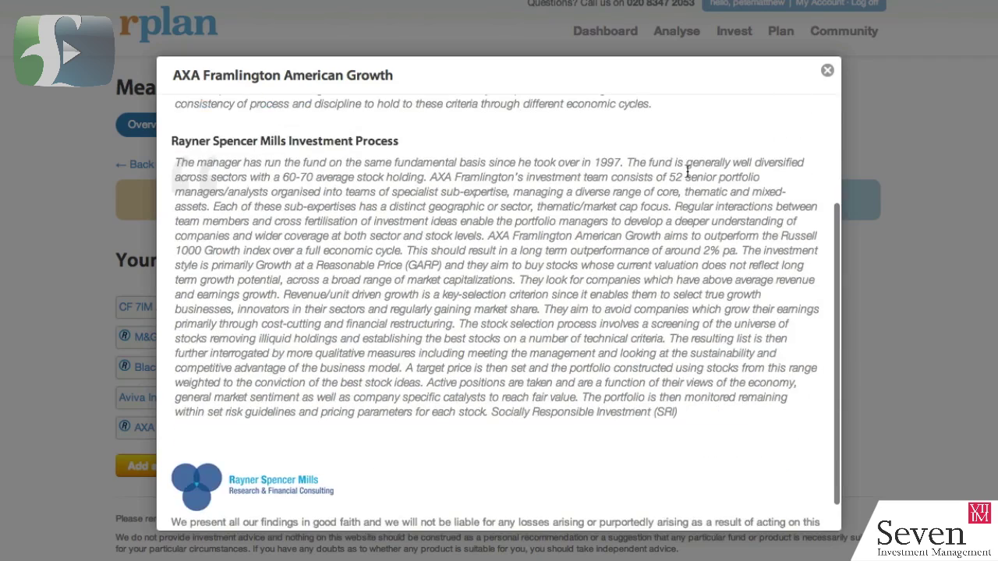
scroll(686, 171, up, 3)
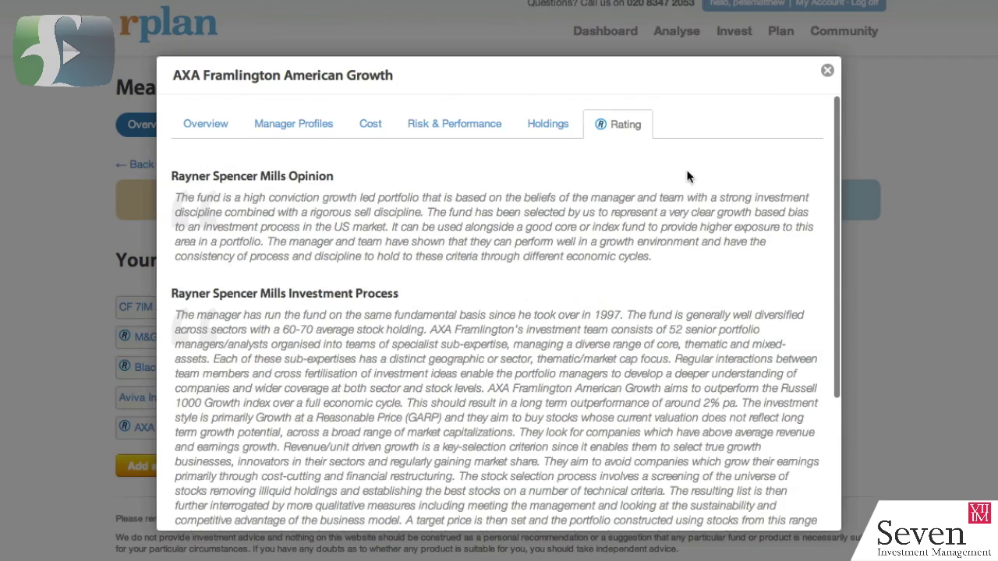
click(827, 72)
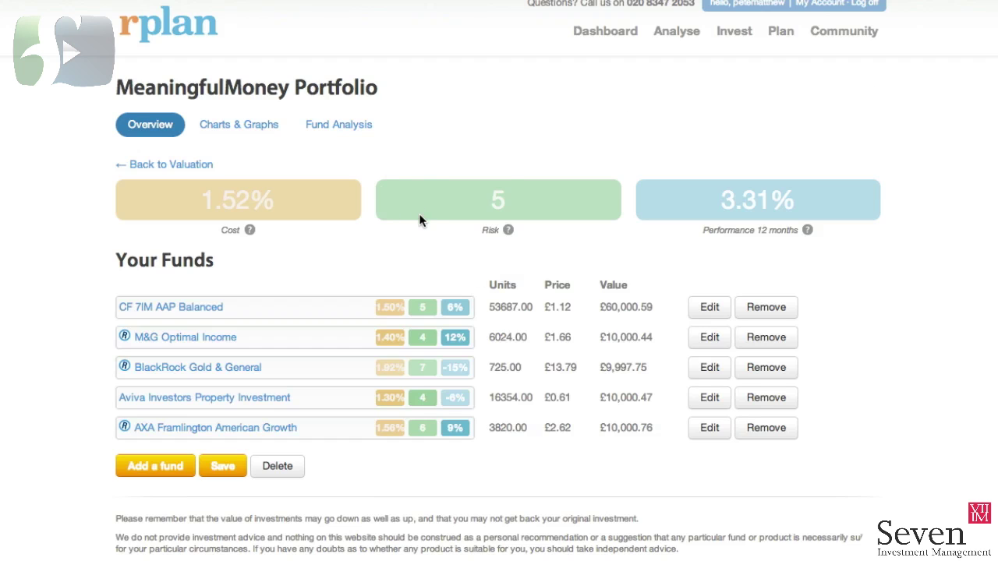
Step: Open the portfolio's charts, view past performance over 3 months, 6 months and 1 year, and inspect individual data points on the 1-year curve
click(257, 128)
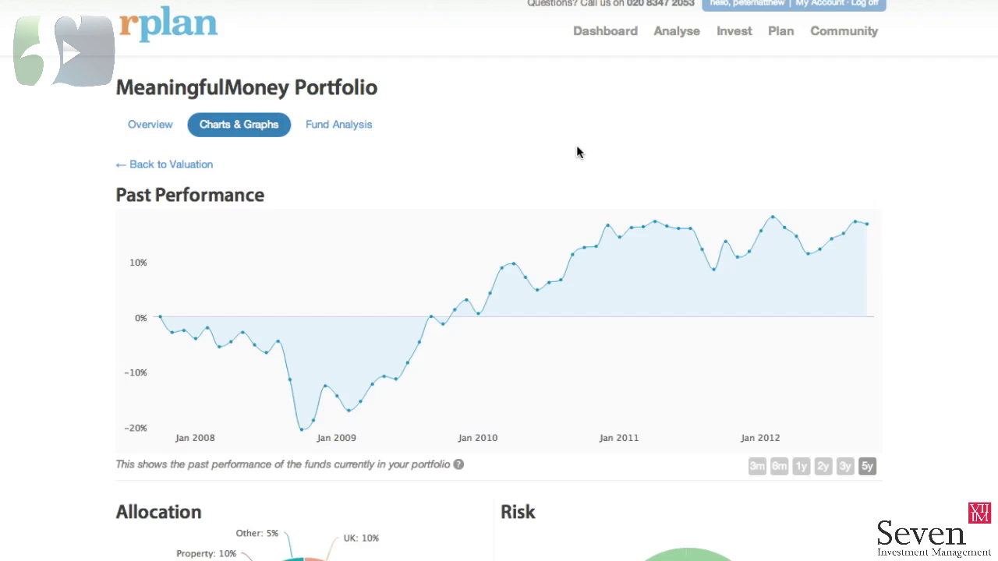
scroll(576, 145, down, 3)
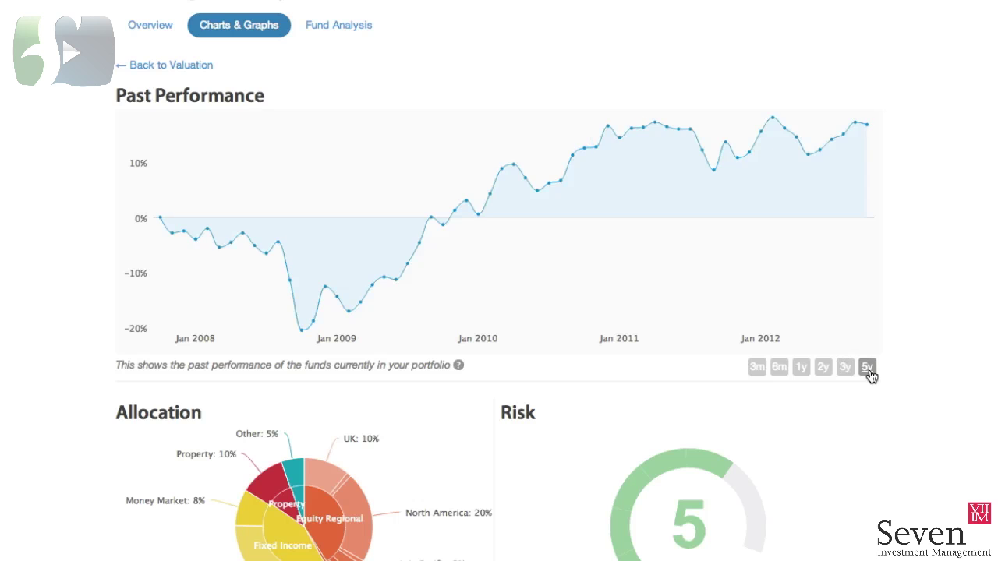
click(755, 376)
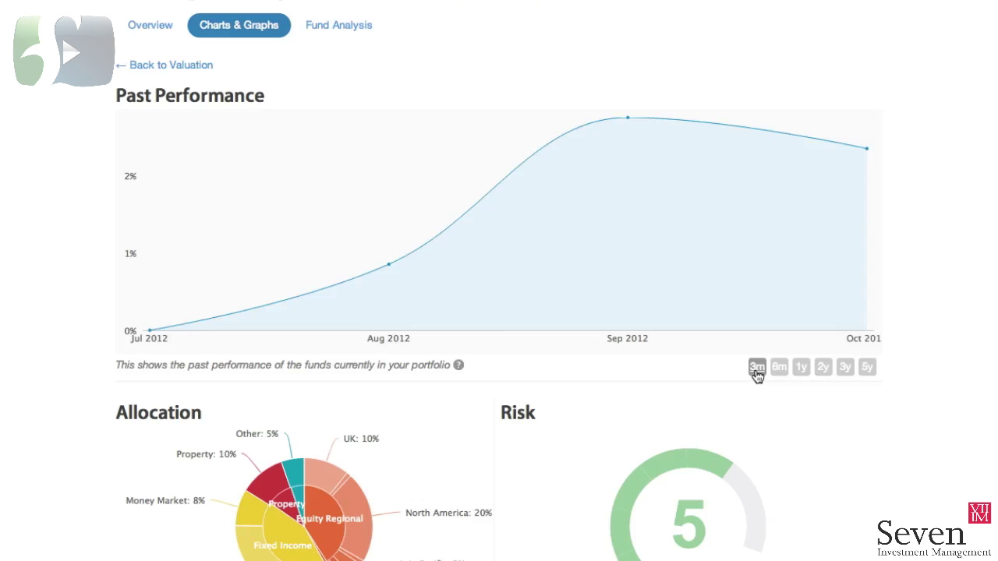
click(784, 374)
click(800, 374)
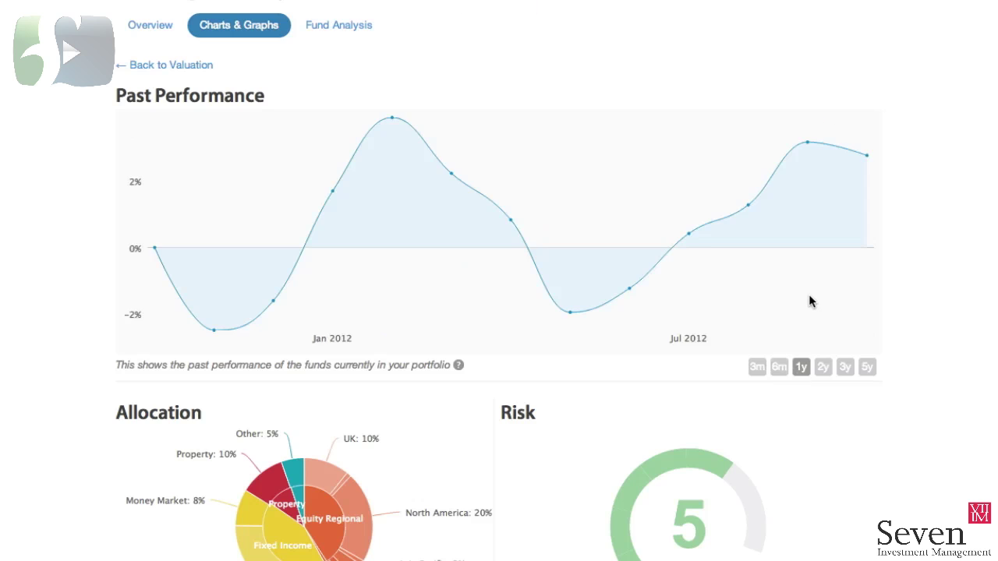
mouse_move(630, 290)
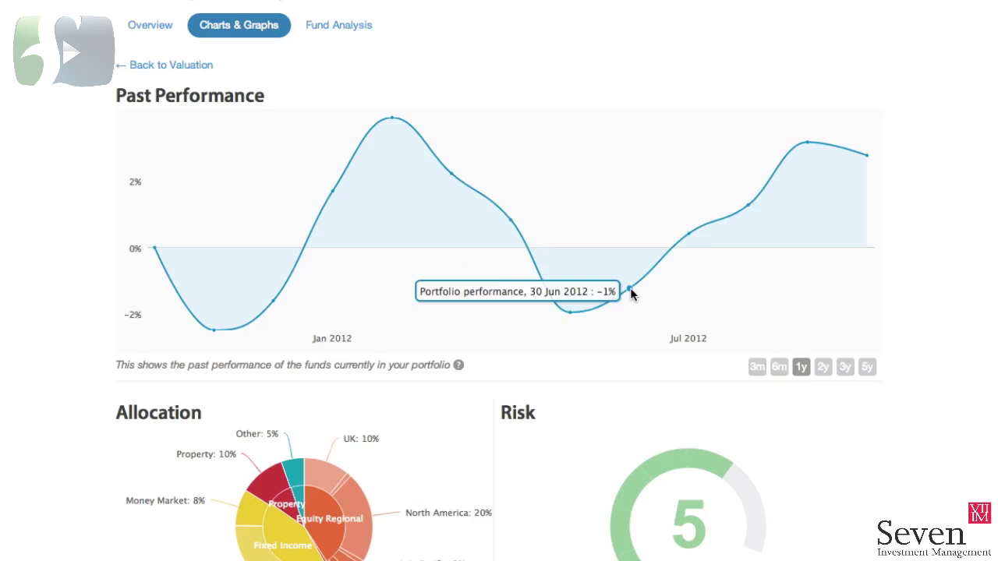
mouse_move(513, 224)
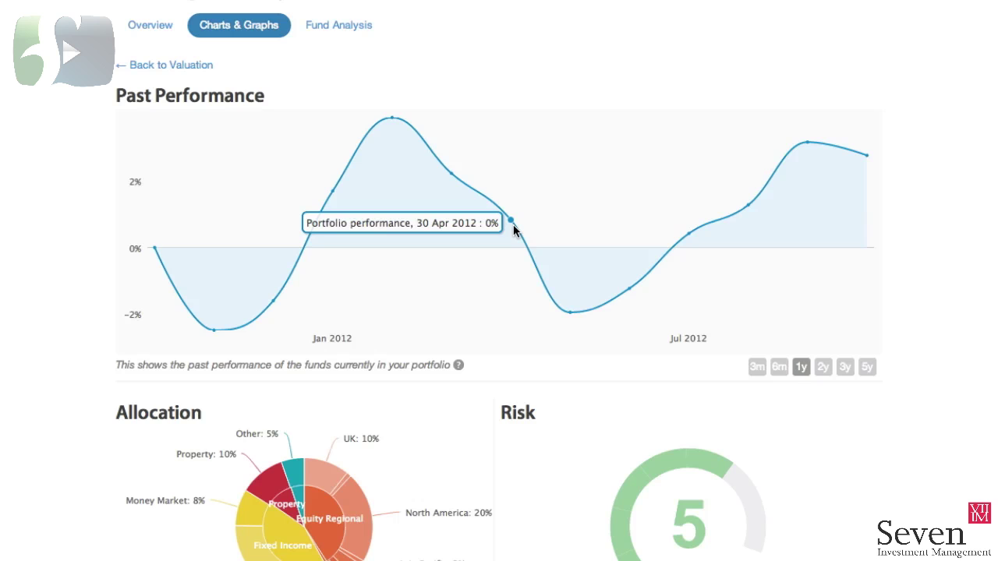
mouse_move(156, 249)
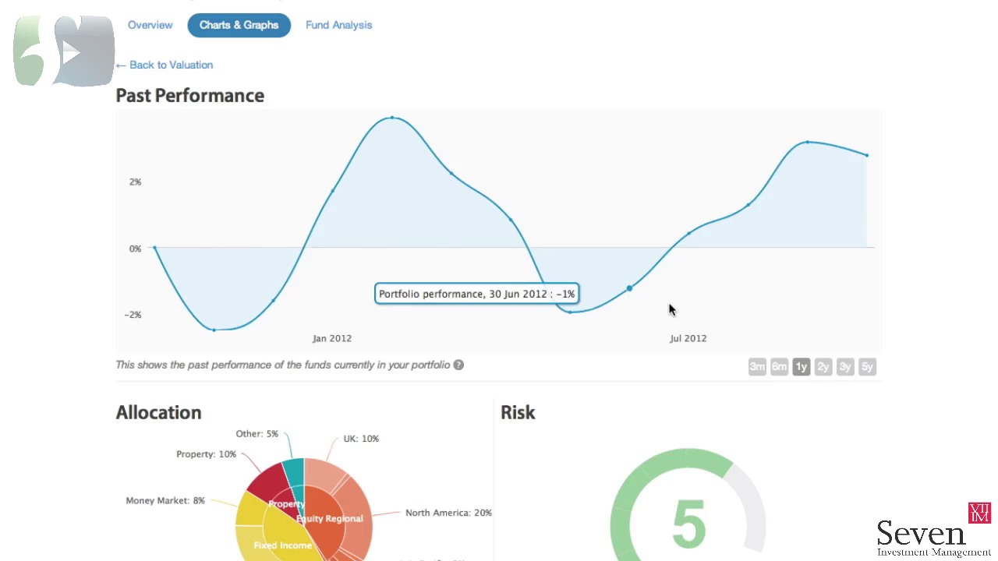
Step: Review the portfolio's allocation chart, risk gauge and the investment percentages by country on the geography map
scroll(899, 293, down, 3)
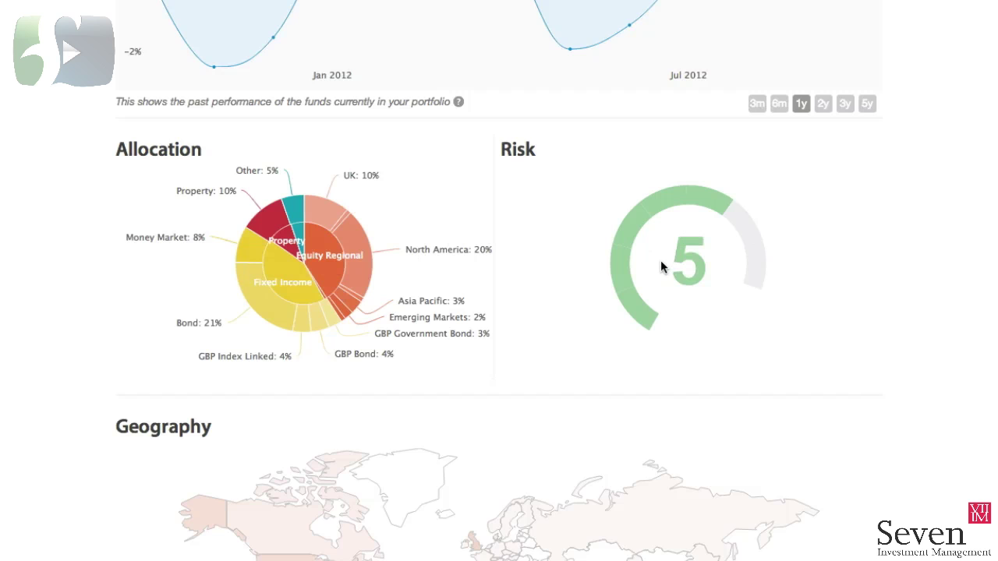
scroll(660, 268, down, 3)
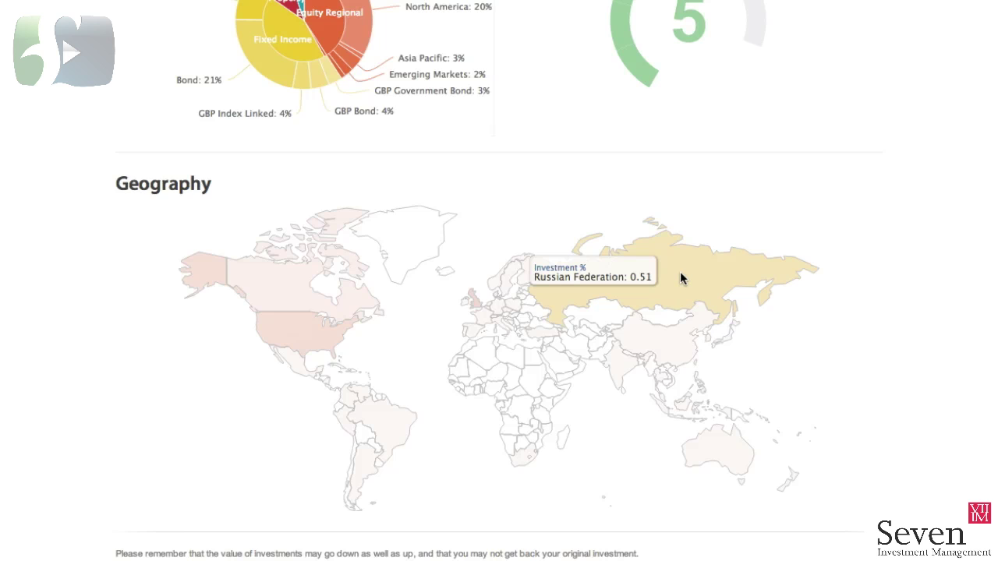
mouse_move(303, 335)
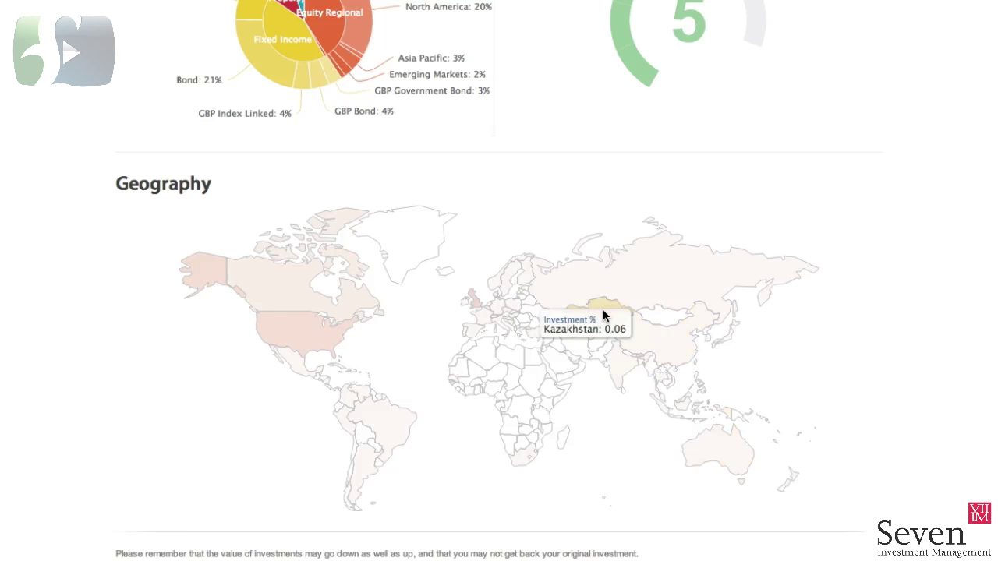
scroll(901, 429, down, 1)
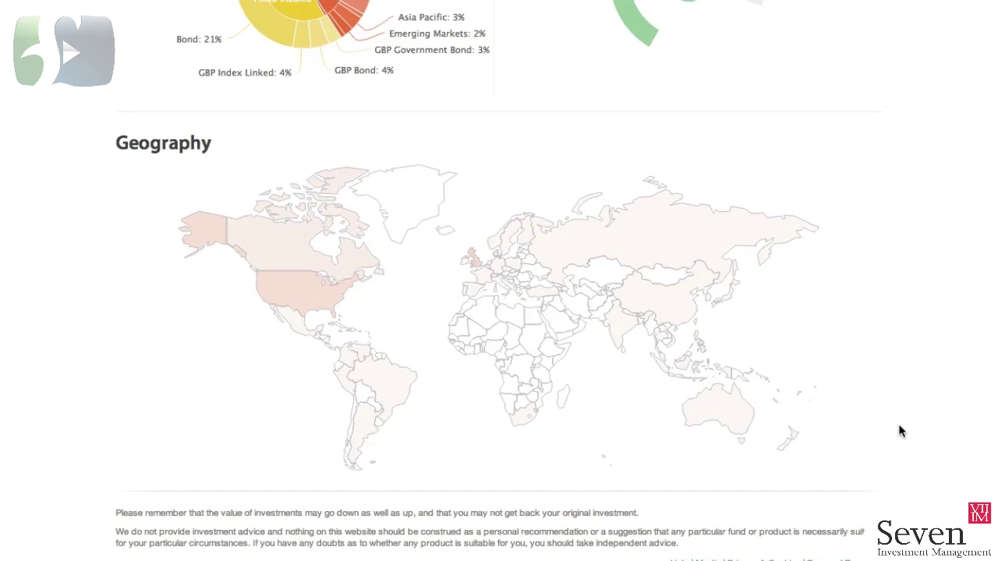
scroll(900, 429, up, 10)
scroll(900, 431, down, 1)
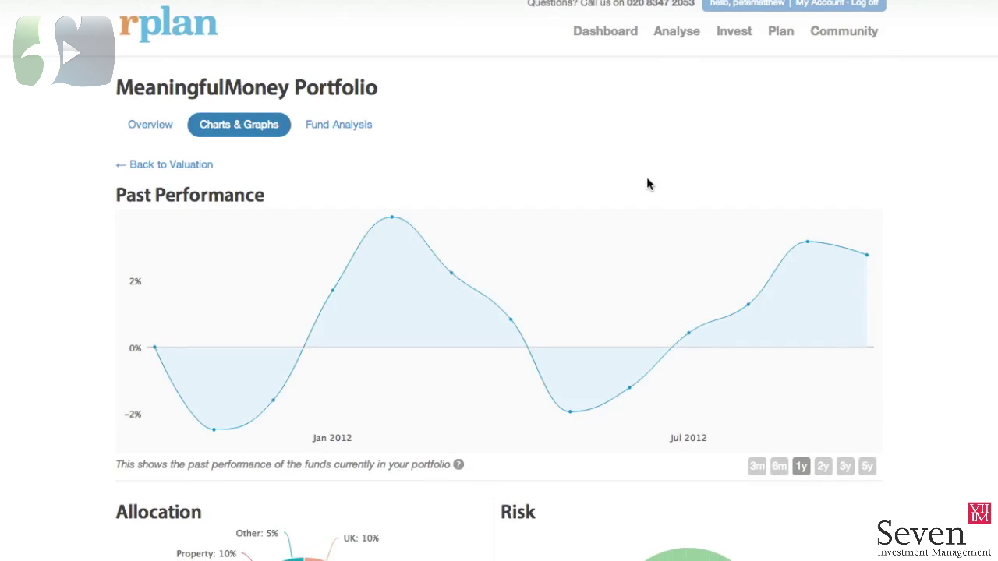
Step: Open the portfolio's fund analysis and show the suggested alternatives for Aviva Investors Property Investment
click(363, 124)
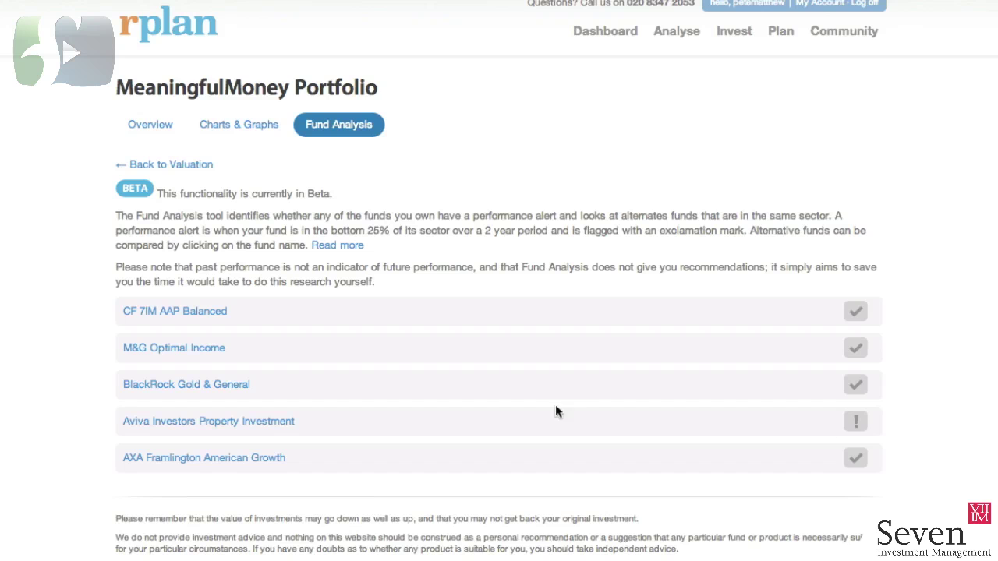
click(271, 422)
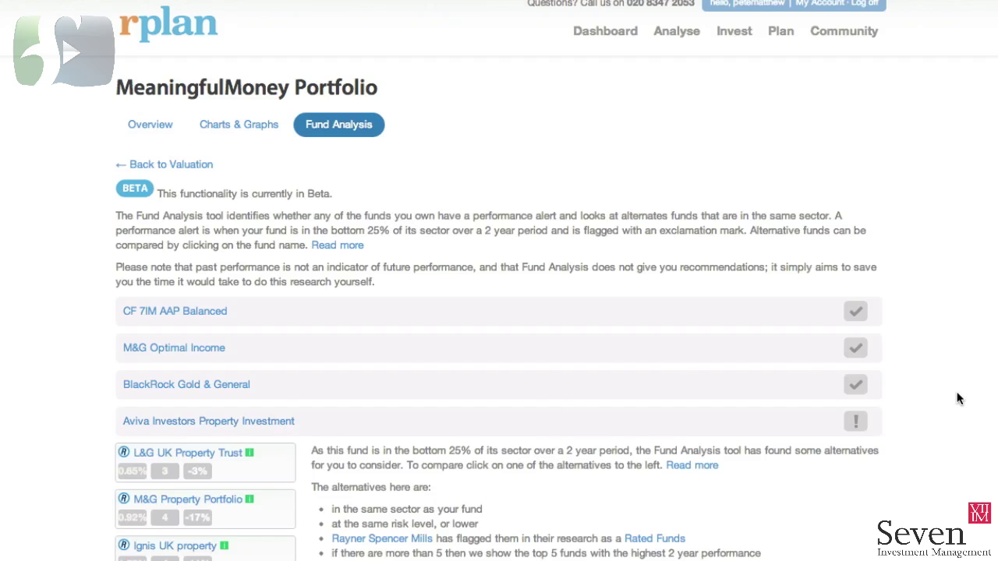
scroll(959, 399, down, 3)
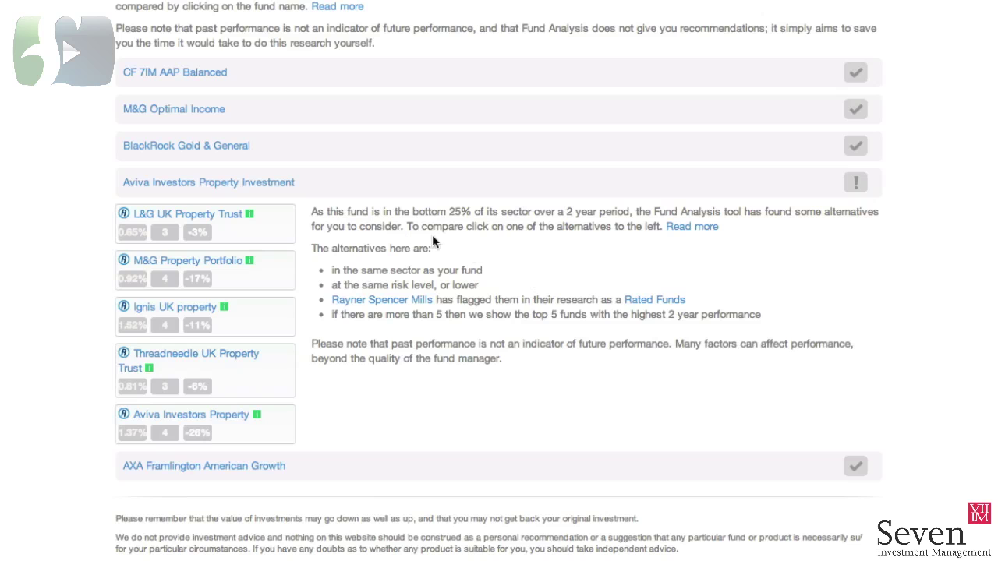
Step: Compare Aviva Investors Property Investment with M&G Property Portfolio on chart, cost, risk and performance, and close the comparison
click(222, 265)
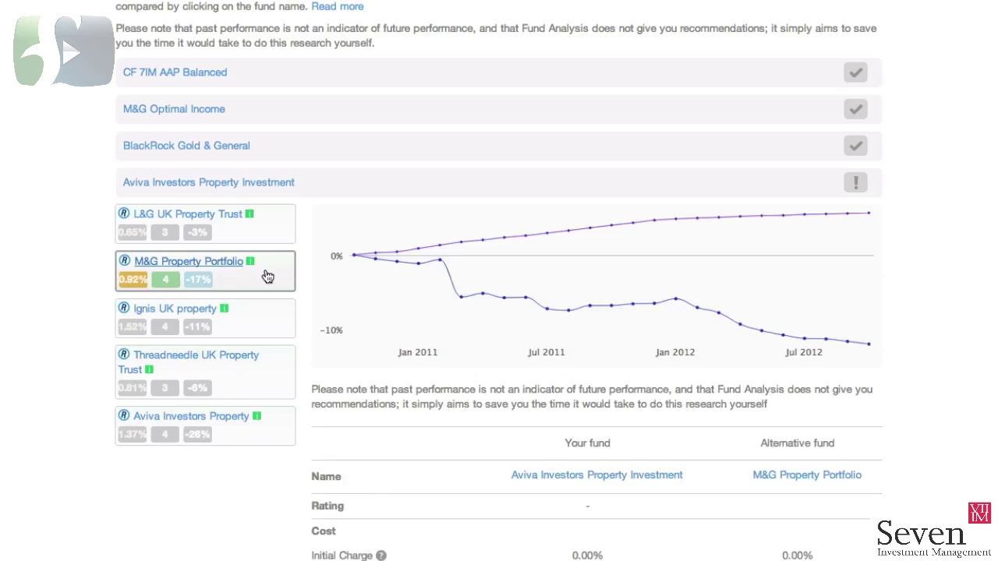
scroll(530, 292, down, 3)
scroll(528, 293, up, 2)
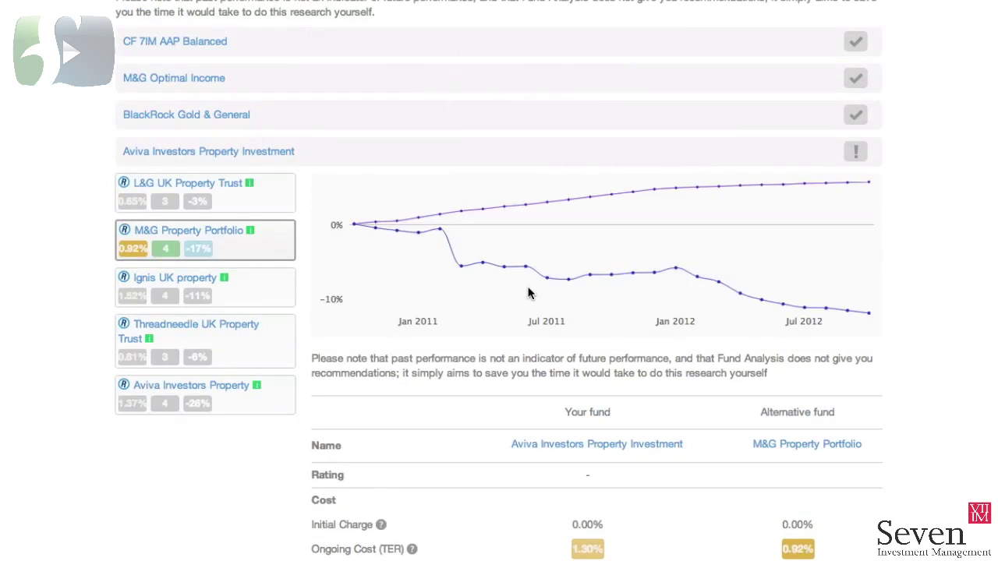
scroll(528, 293, down, 4)
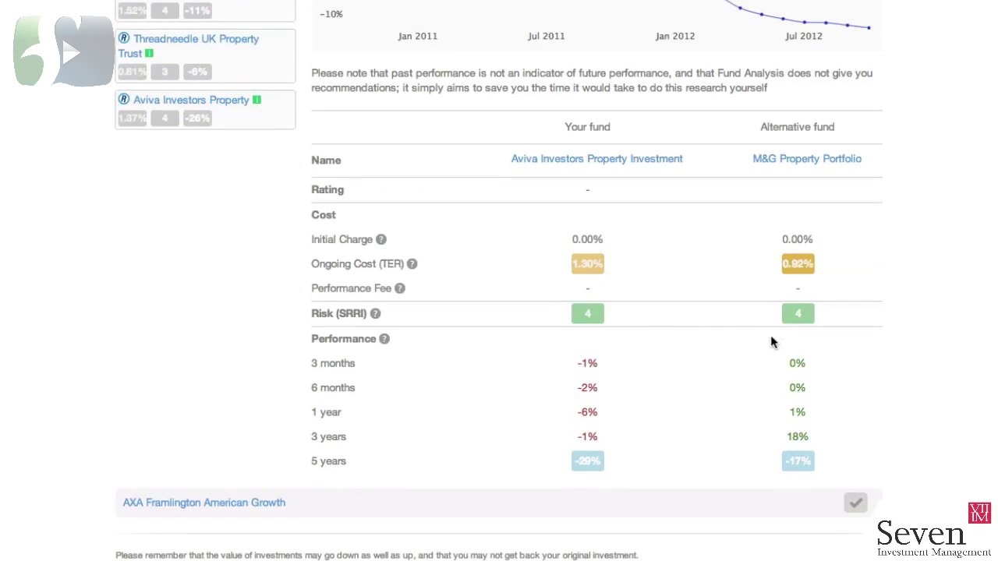
scroll(654, 322, up, 4)
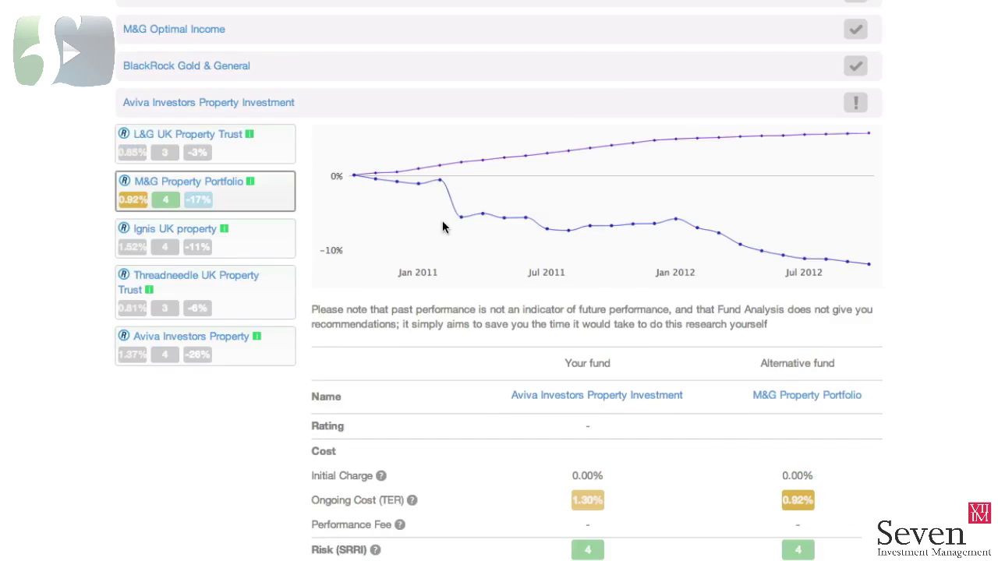
click(269, 182)
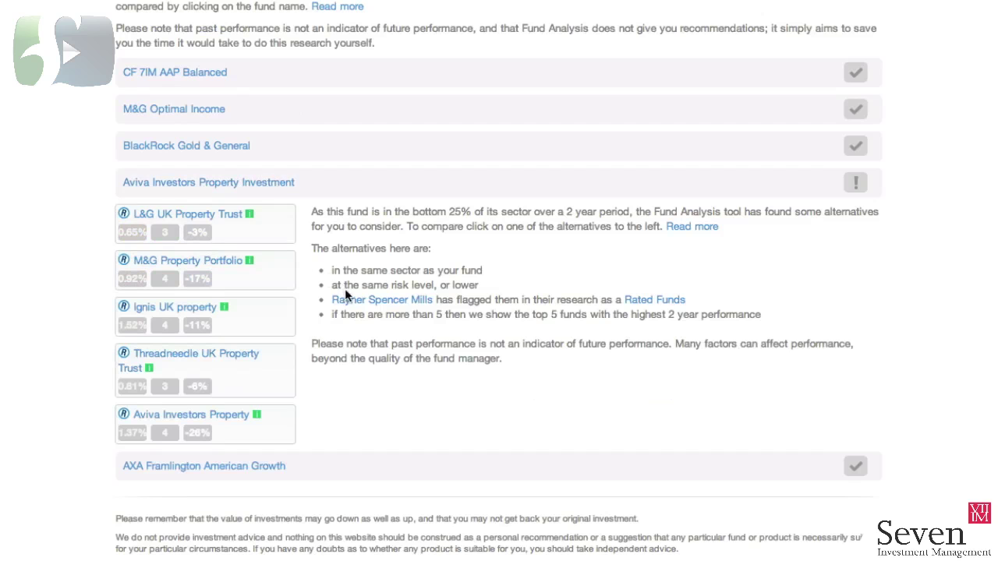
Step: Leave the fund analysis and return to the portfolio's overview with its list of funds
scroll(395, 274, up, 3)
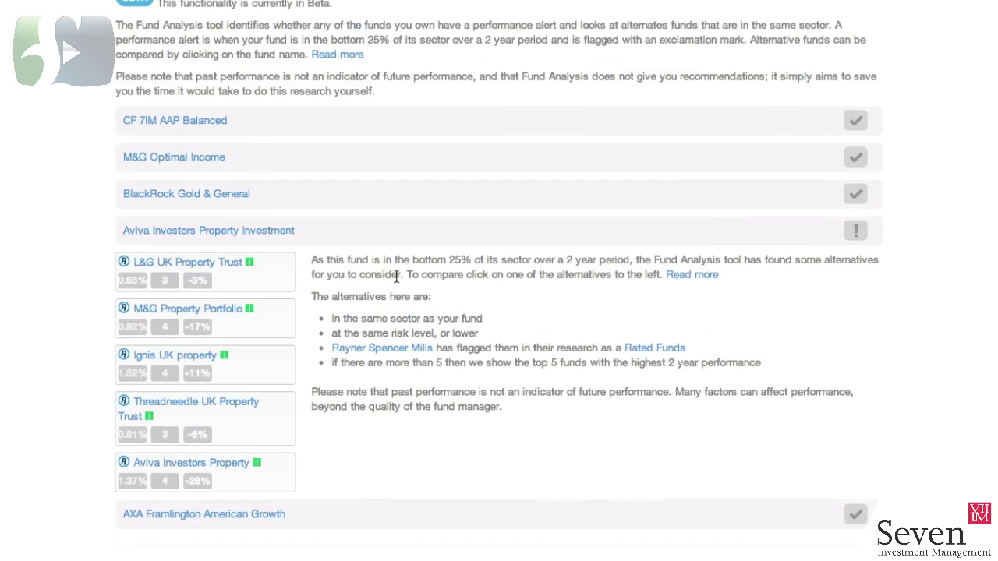
scroll(397, 281, down, 2)
scroll(396, 285, up, 3)
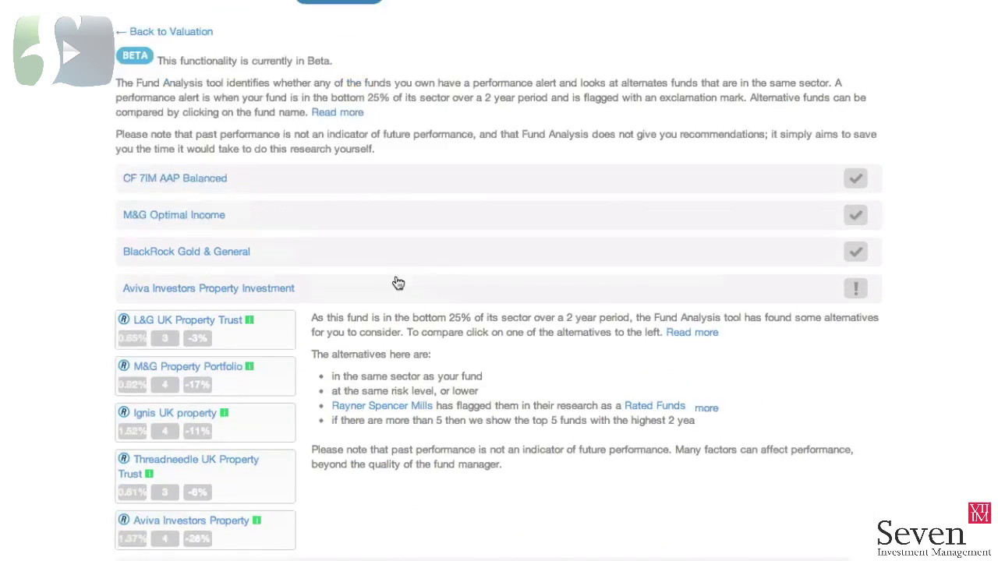
click(150, 125)
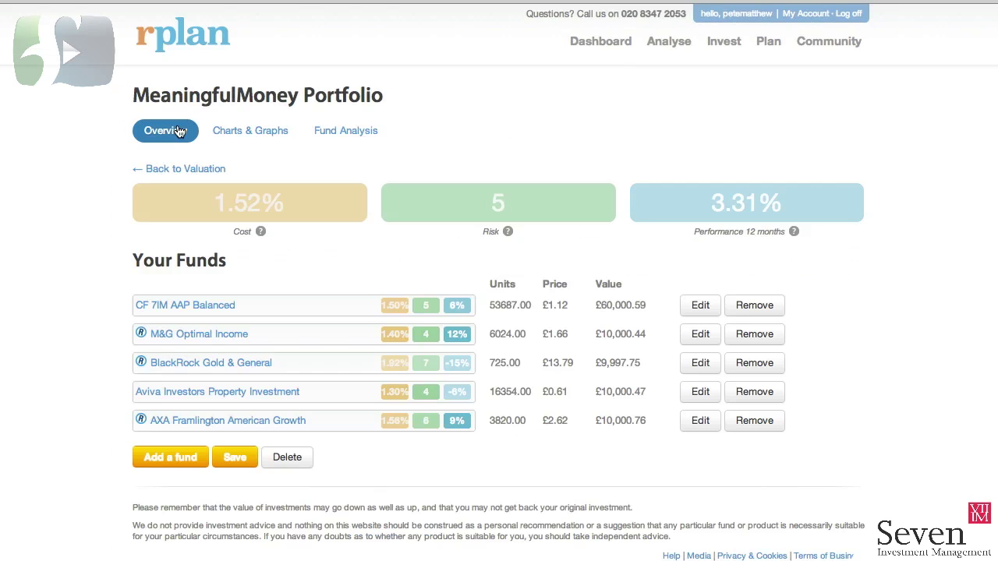